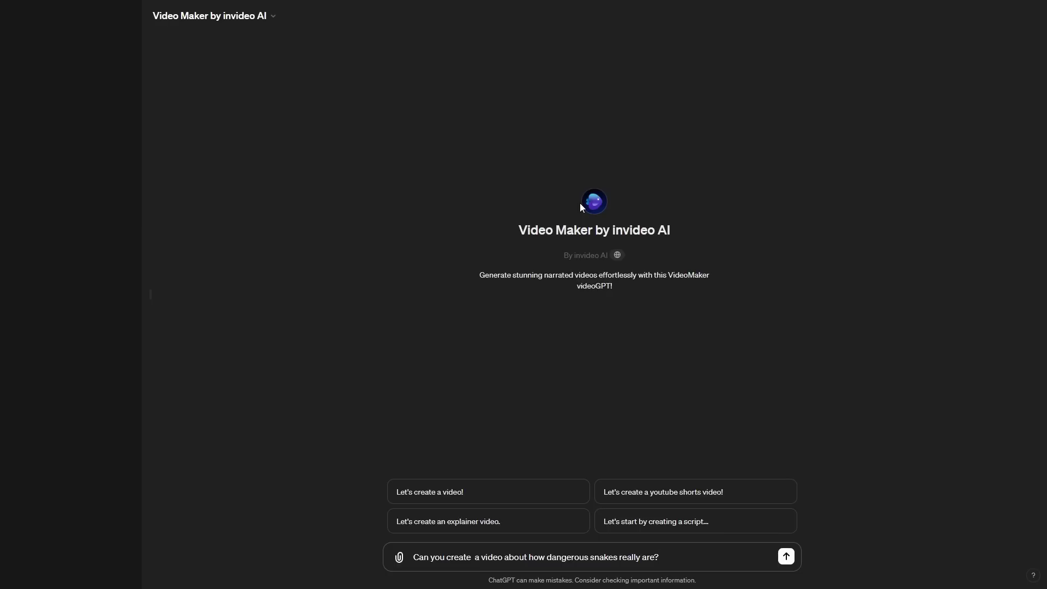
# Add 'Make it super informative a' to the Video Maker GPT's snake video request
pyautogui.write('Make it super informative a')
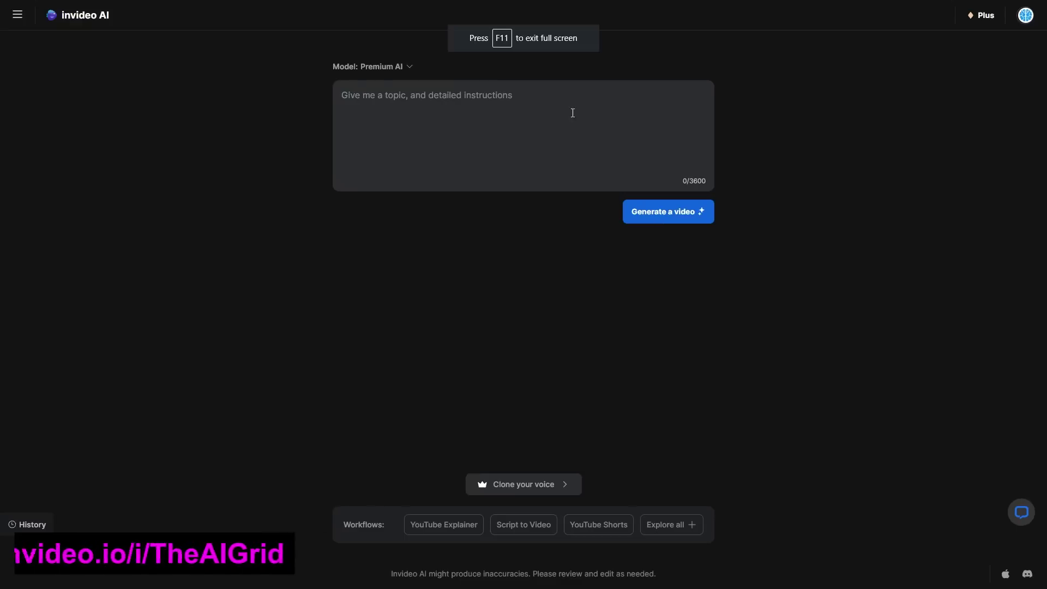
# Submit 'Can you make a video about deadly snakes?' to invideo AI for generation
pyautogui.write('cAN ')
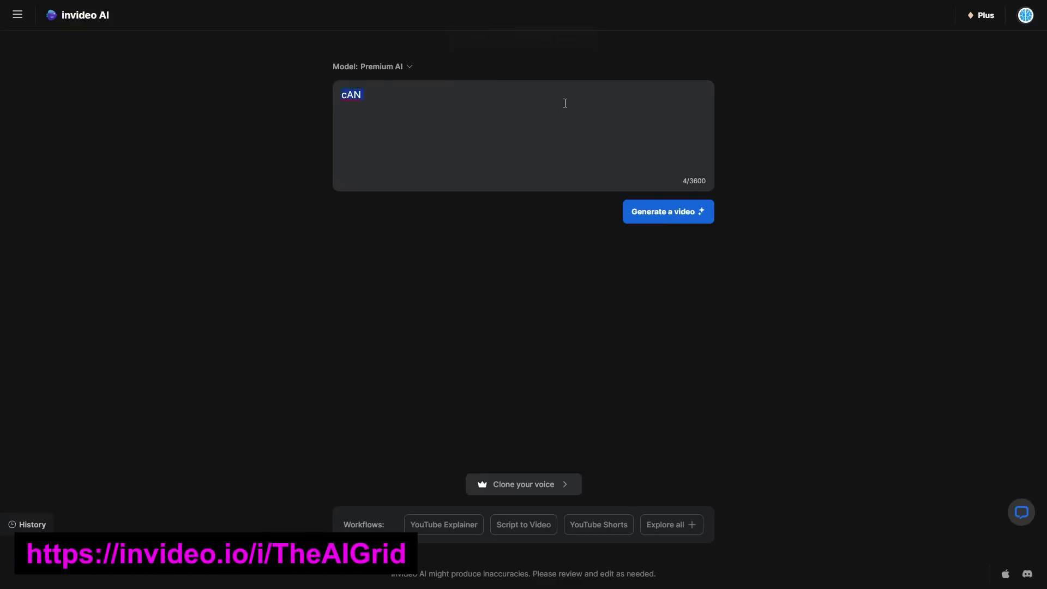
pyautogui.write('Can you make a vi')
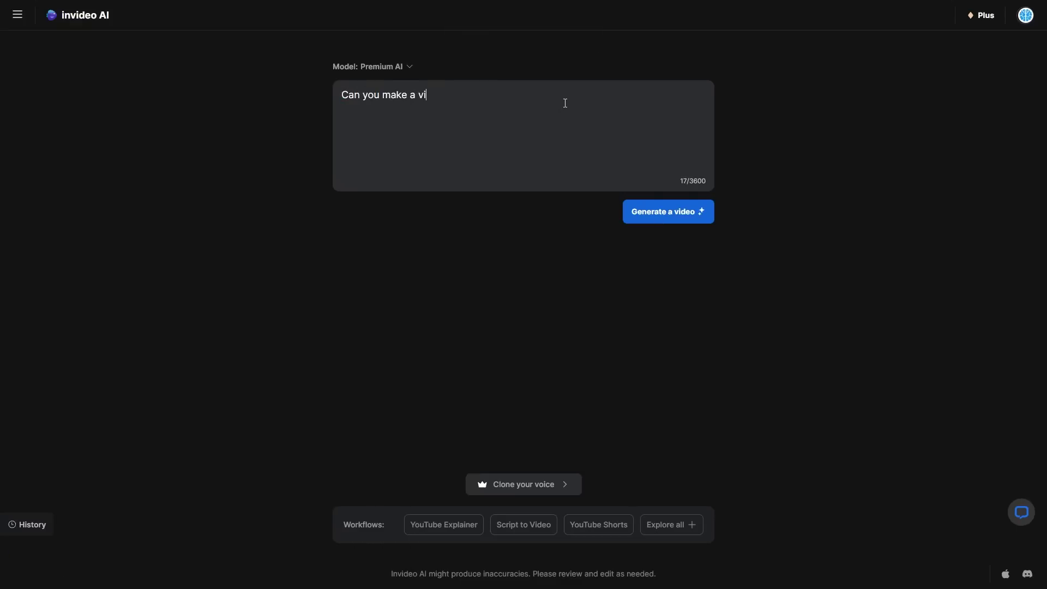
pyautogui.write('deo about deadly snakes?')
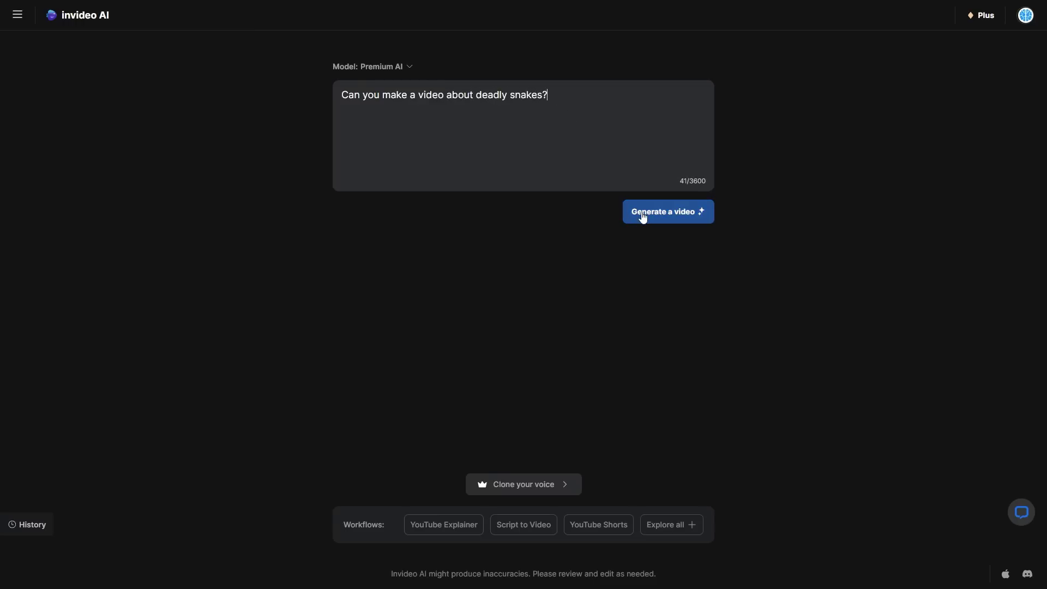
pyautogui.click(643, 217)
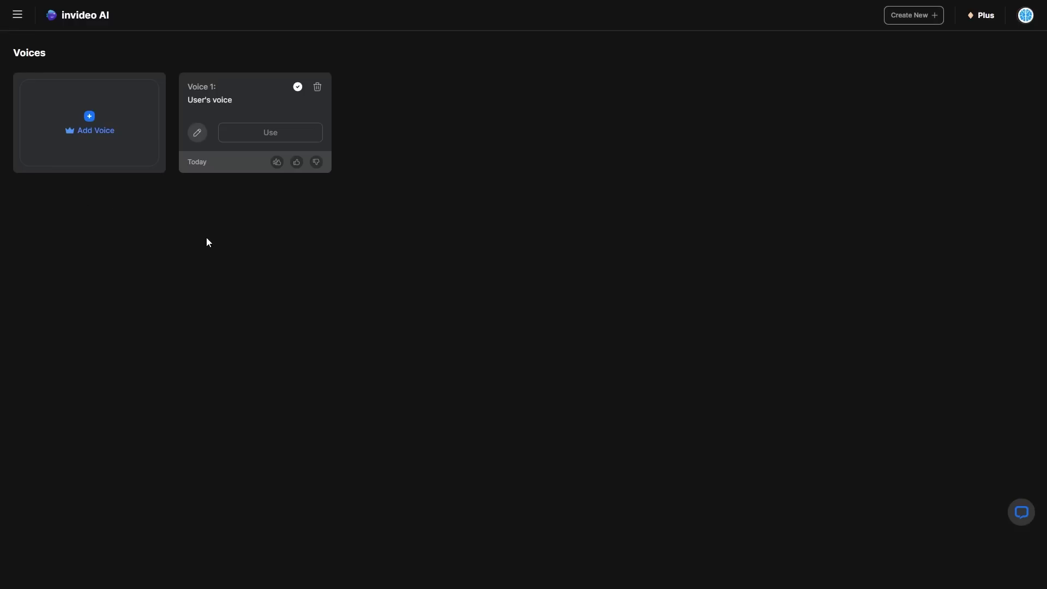
# Begin creating a new cloned voice from the Add Voice card
pyautogui.click(86, 135)
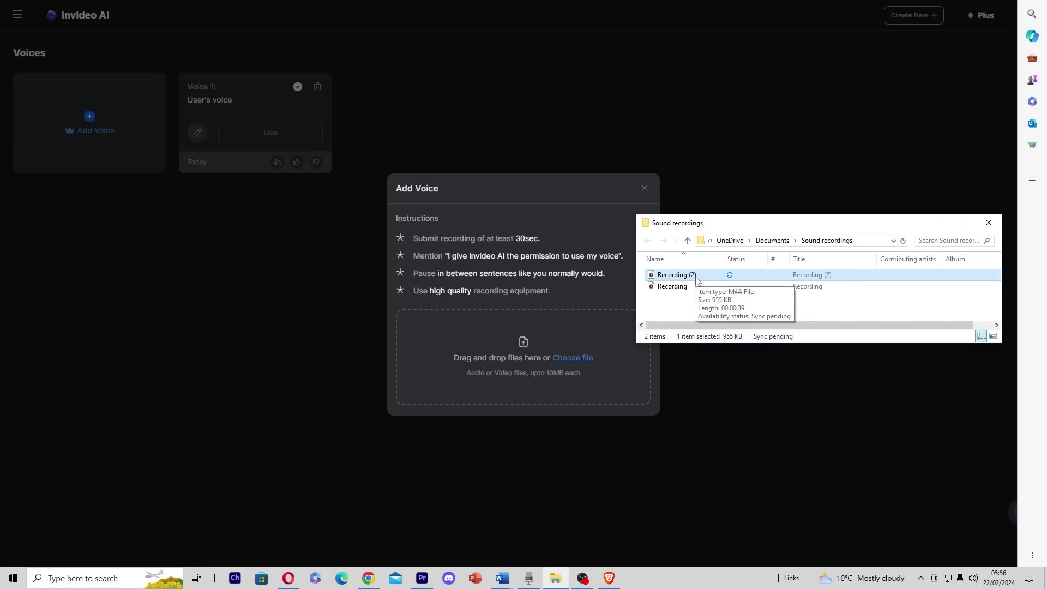
# Upload Recording (2) as the voice sample and tick all four consent checkboxes
pyautogui.moveTo(696, 278); pyautogui.dragTo(502, 344)
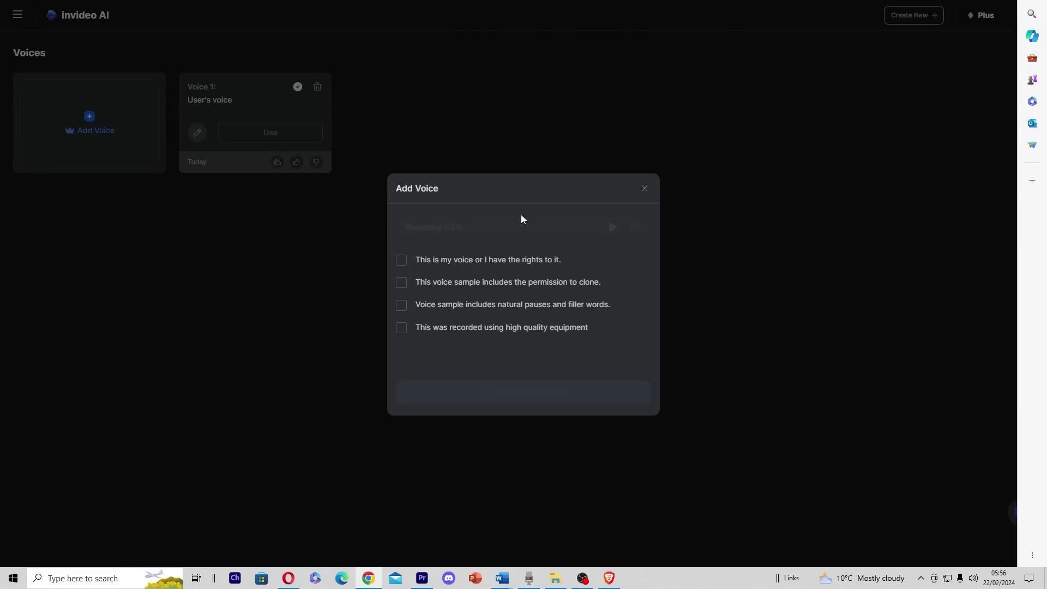
pyautogui.click(492, 262)
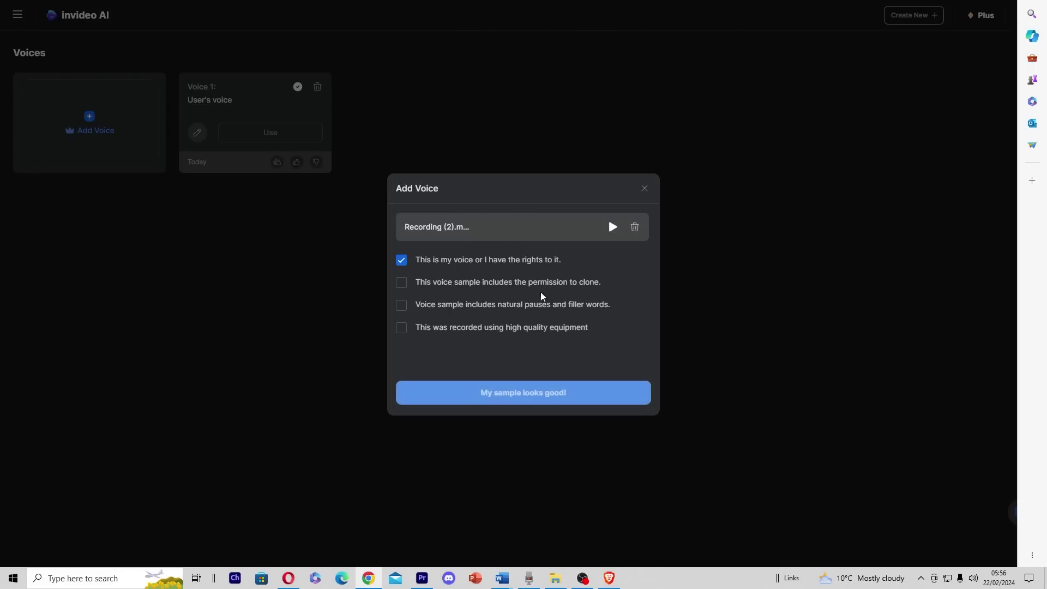
pyautogui.click(689, 398)
pyautogui.click(583, 342)
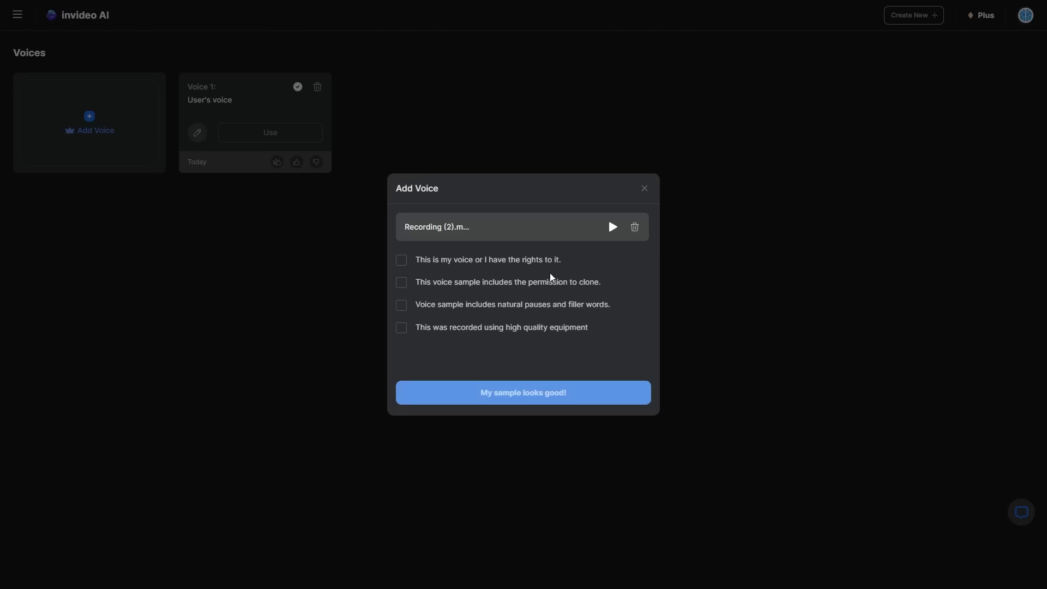
pyautogui.click(499, 286)
pyautogui.click(554, 309)
pyautogui.click(462, 334)
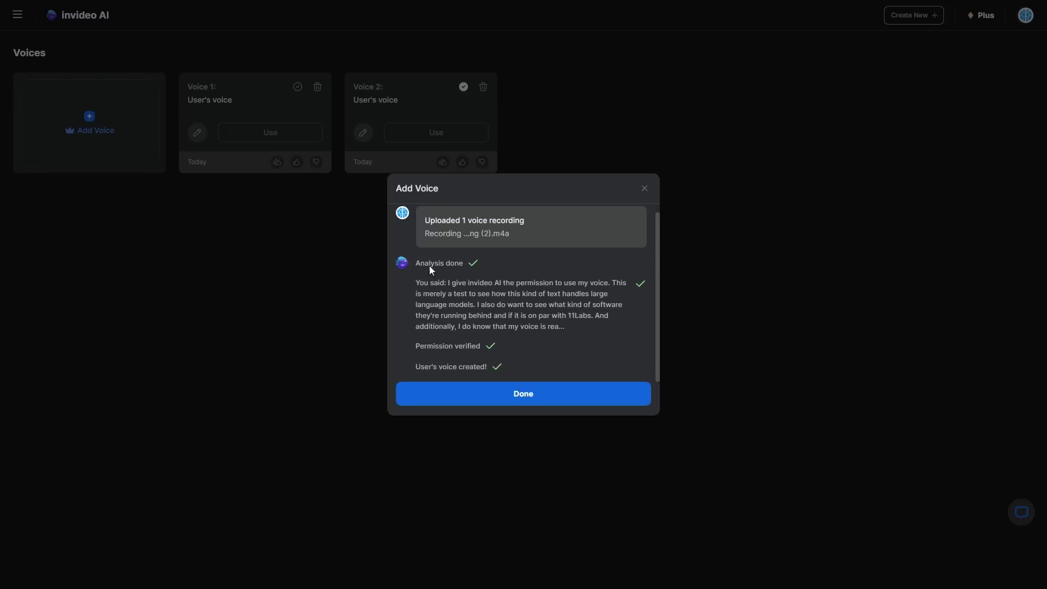
# Finish adding the new voice and delete the old Voice 1
pyautogui.moveTo(423, 260); pyautogui.dragTo(463, 263)
pyautogui.moveTo(427, 346); pyautogui.dragTo(480, 347)
pyautogui.click(523, 394)
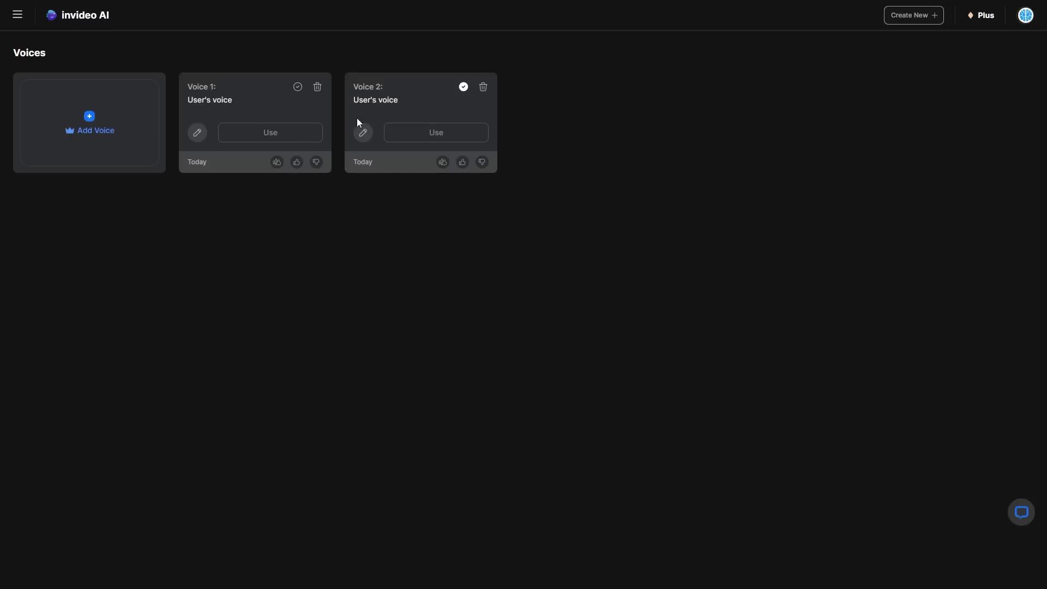
pyautogui.click(317, 87)
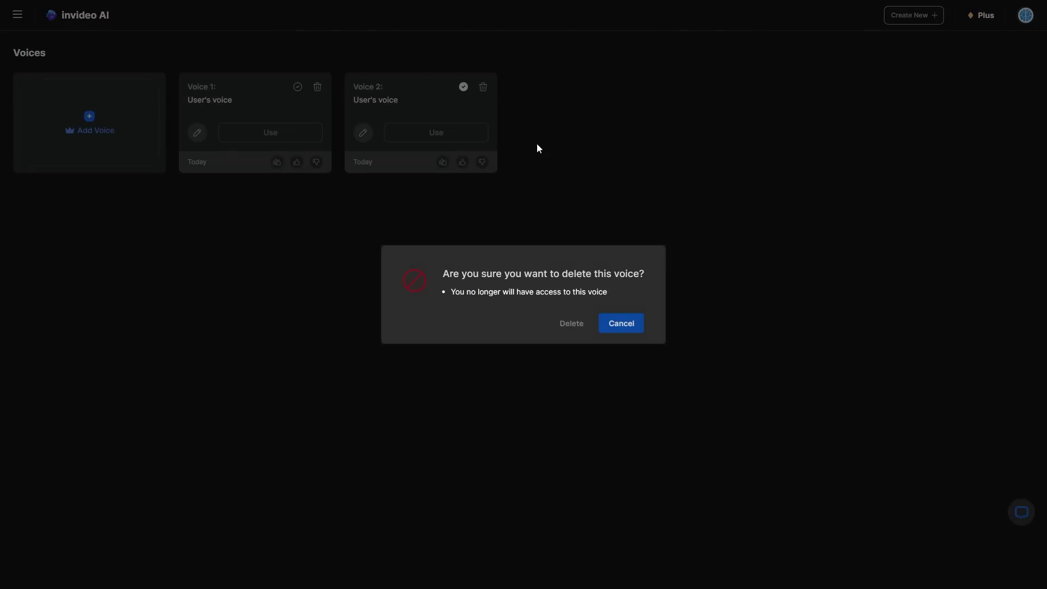
pyautogui.click(615, 325)
pyautogui.click(318, 87)
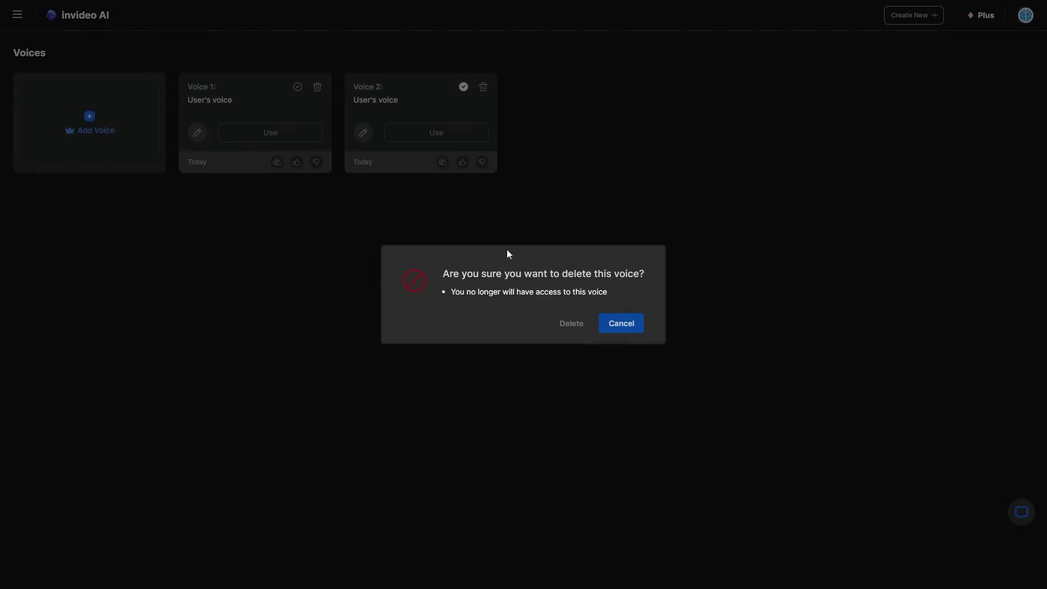
pyautogui.click(579, 326)
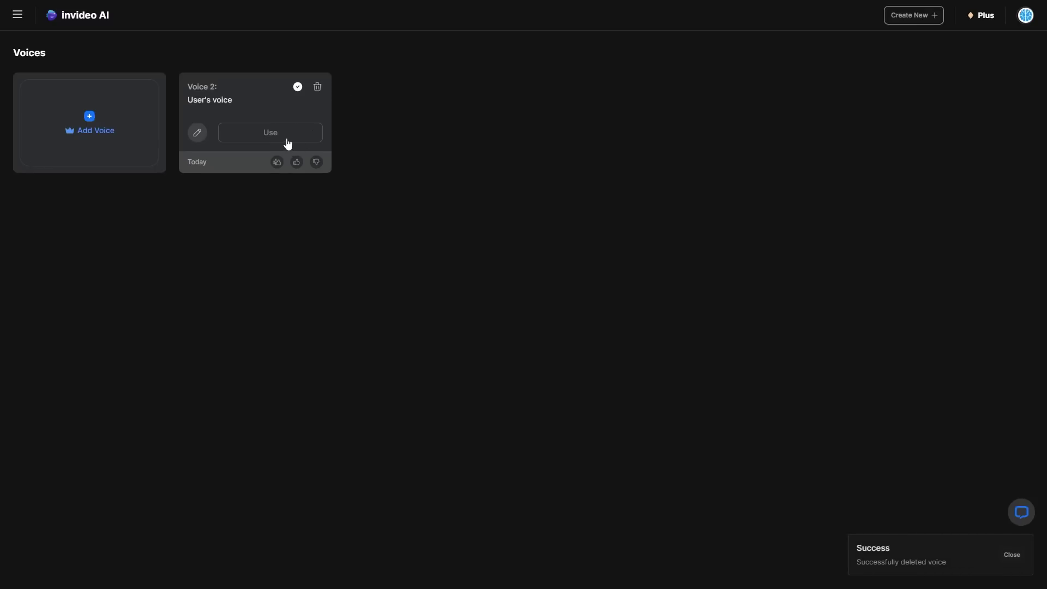
# Rename Voice 2 to 'TheAIGRID'
pyautogui.click(198, 133)
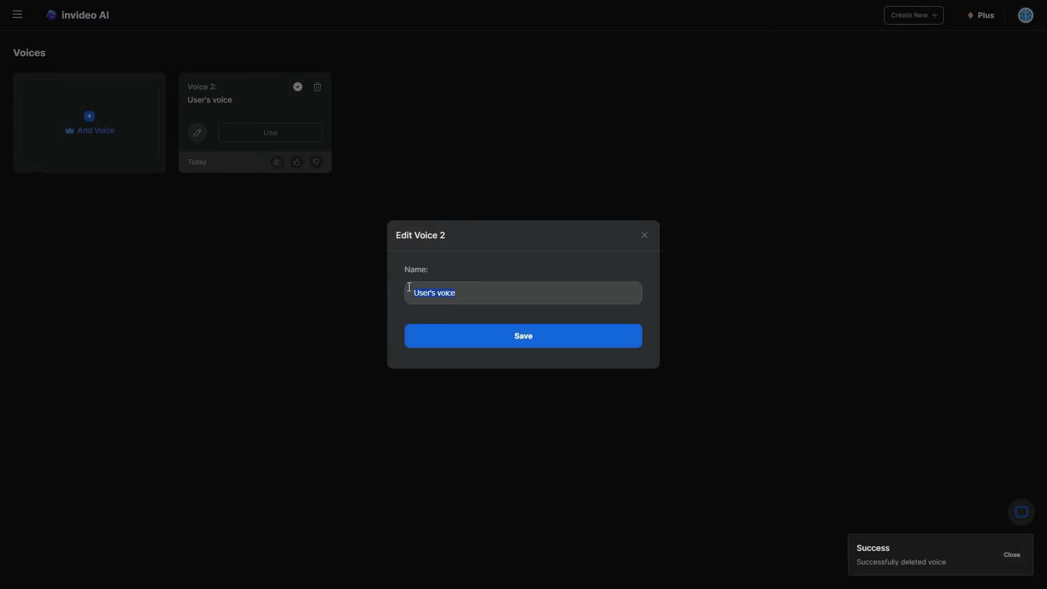
pyautogui.click(716, 282)
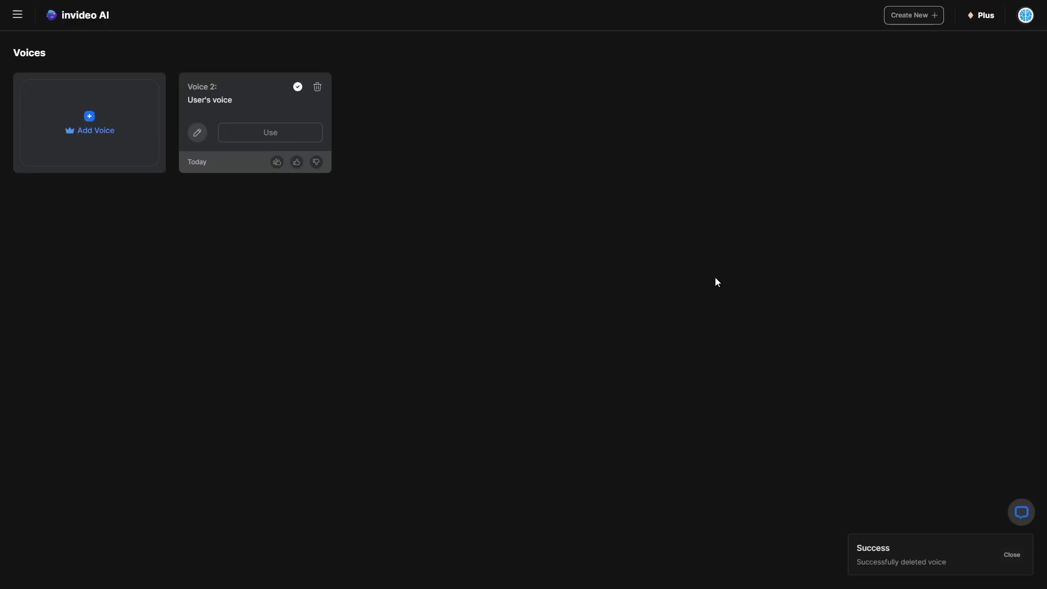
pyautogui.click(197, 132)
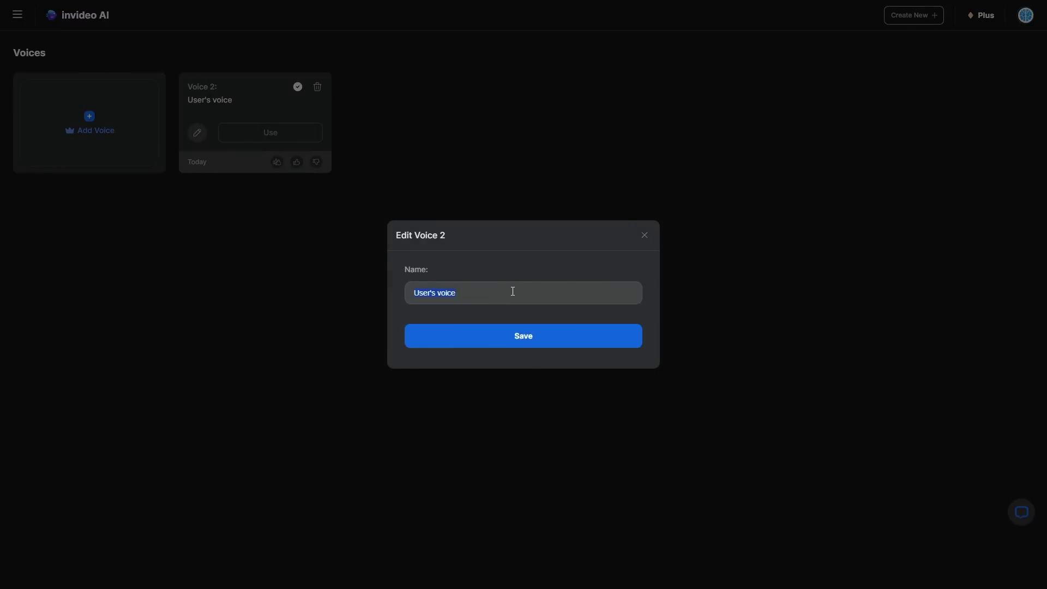
pyautogui.write('TheAIGRID')
pyautogui.click(514, 338)
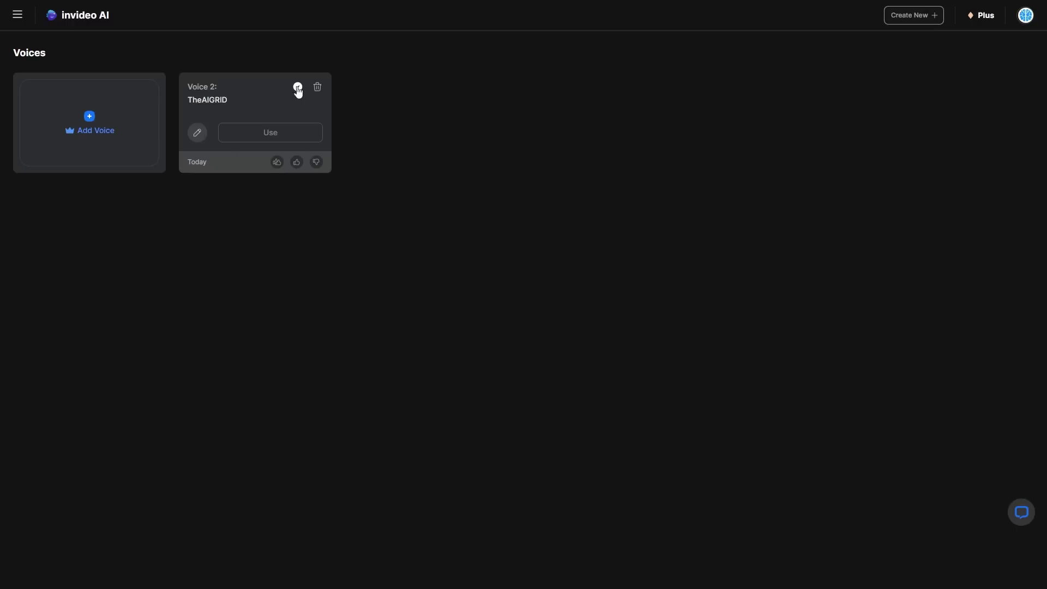
# Start a prompt from the cloned voice template and add 'Do a wildlife documentary' below the settings
pyautogui.click(283, 136)
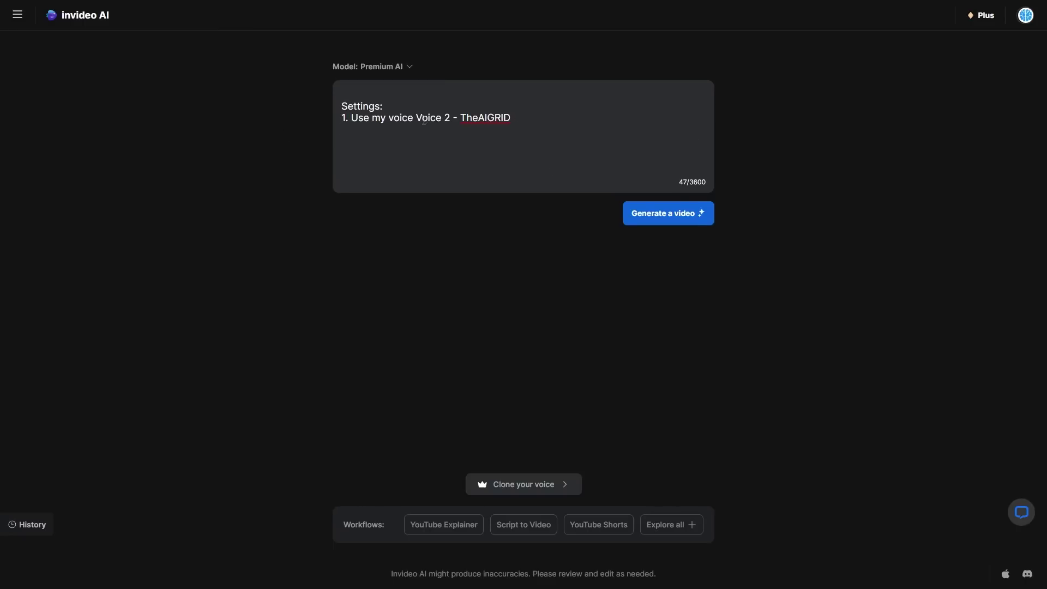
pyautogui.click(384, 110)
pyautogui.moveTo(516, 118); pyautogui.dragTo(416, 118)
pyautogui.click(551, 126)
pyautogui.write('Do a wildlife documentary')
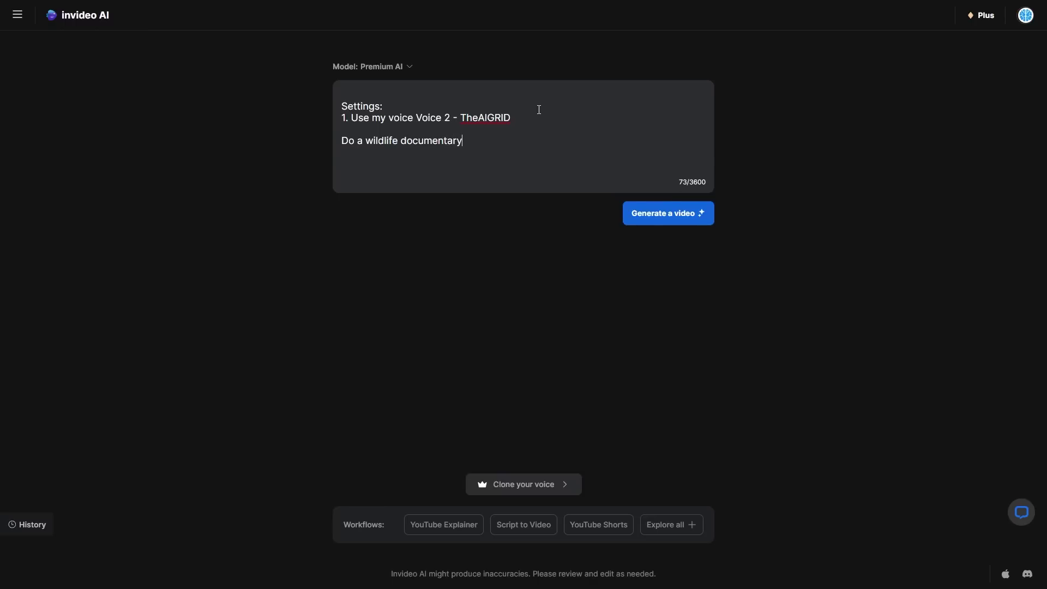
pyautogui.press('BackSpace')
pyautogui.write(',')
pyautogui.press('BackSpace')
pyautogui.write('y')
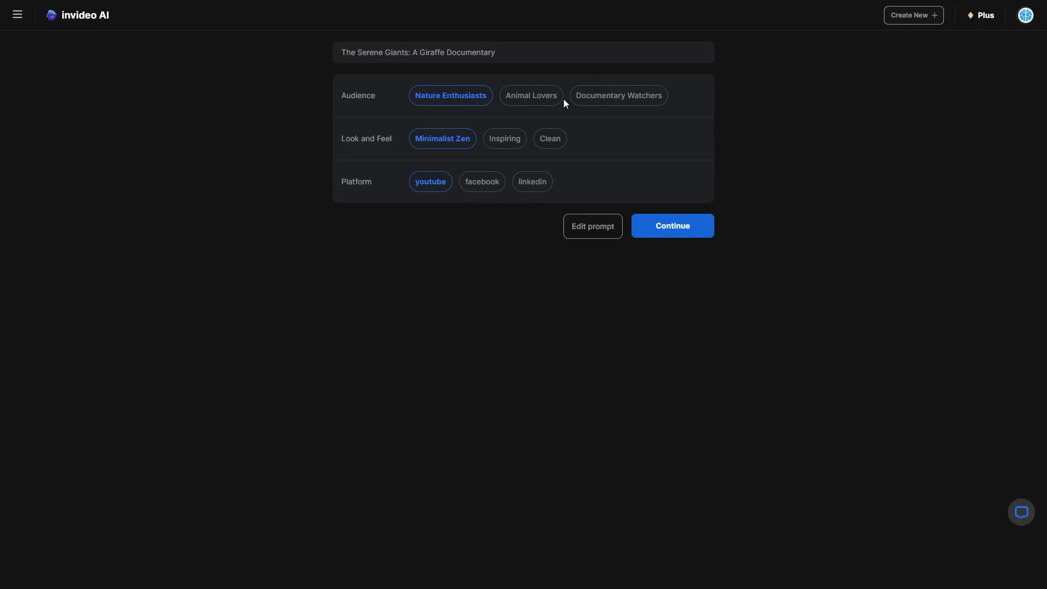
# Choose the Documentary Watchers audience and Clean look, leaving the platform on youtube
pyautogui.click(614, 100)
pyautogui.click(546, 141)
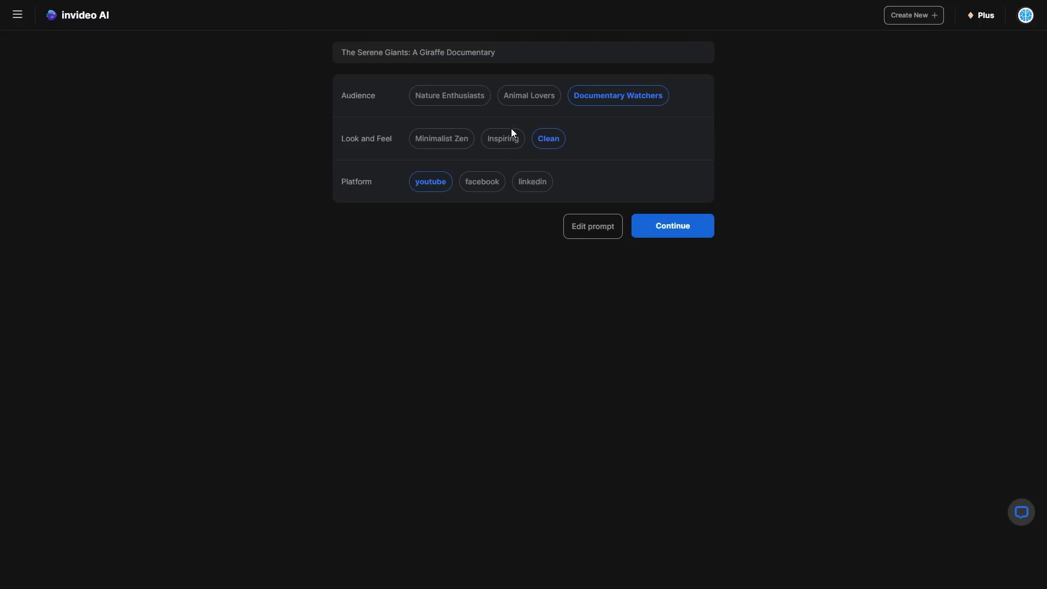
pyautogui.click(537, 183)
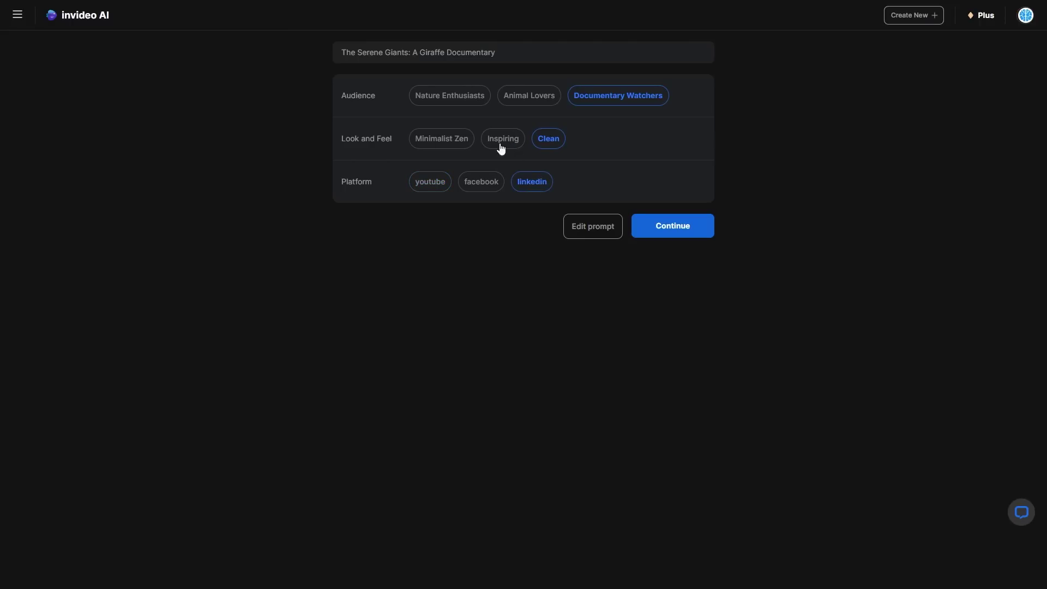
pyautogui.click(441, 180)
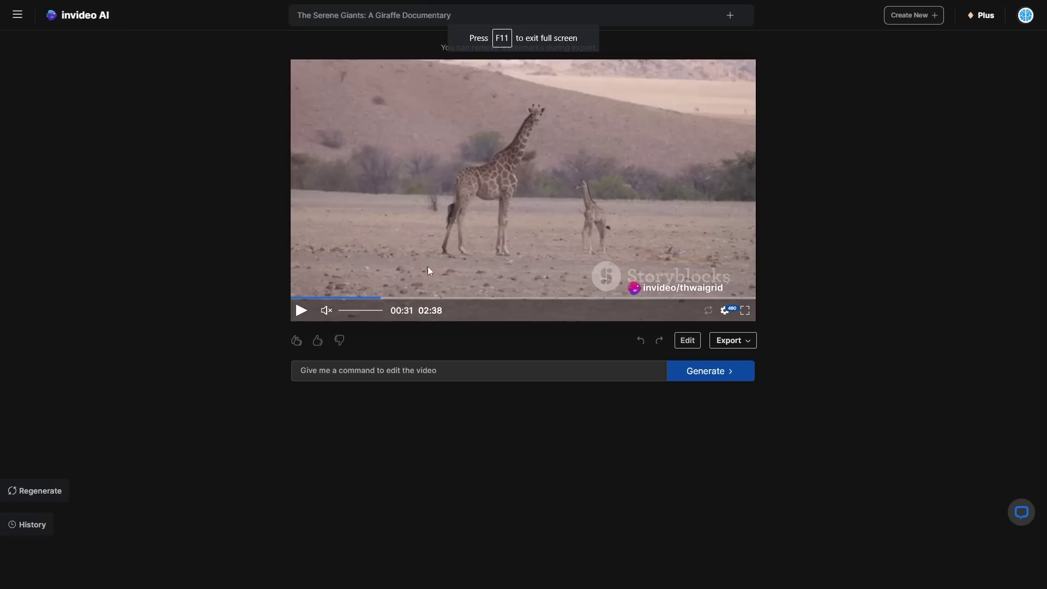
# Jump the generated giraffe documentary's preview to about 01:02
pyautogui.click(472, 299)
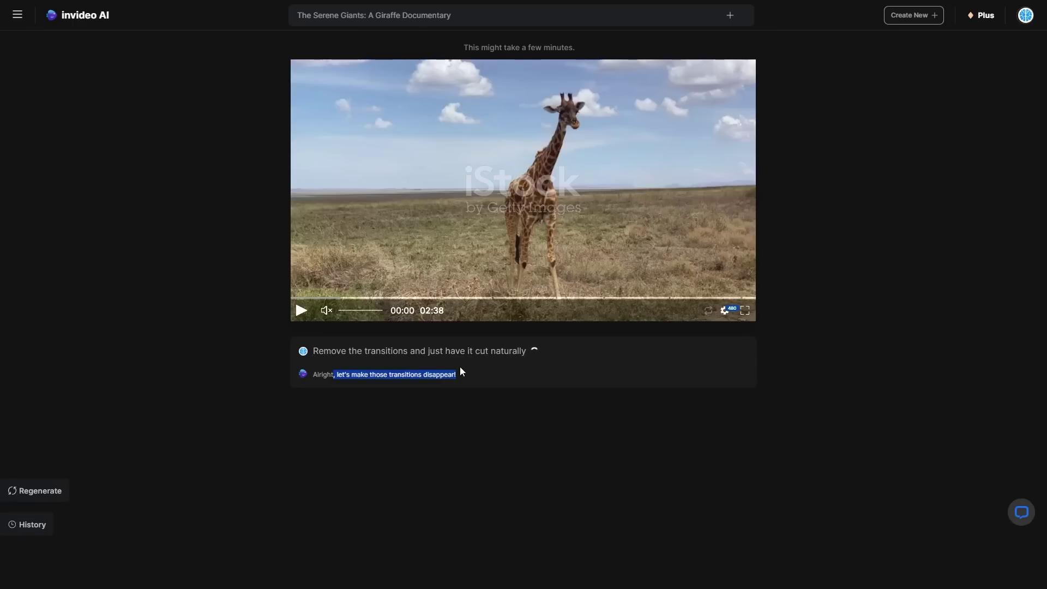
# Deselect the highlighted AI reply while the transition-removal edit completes
pyautogui.click(551, 364)
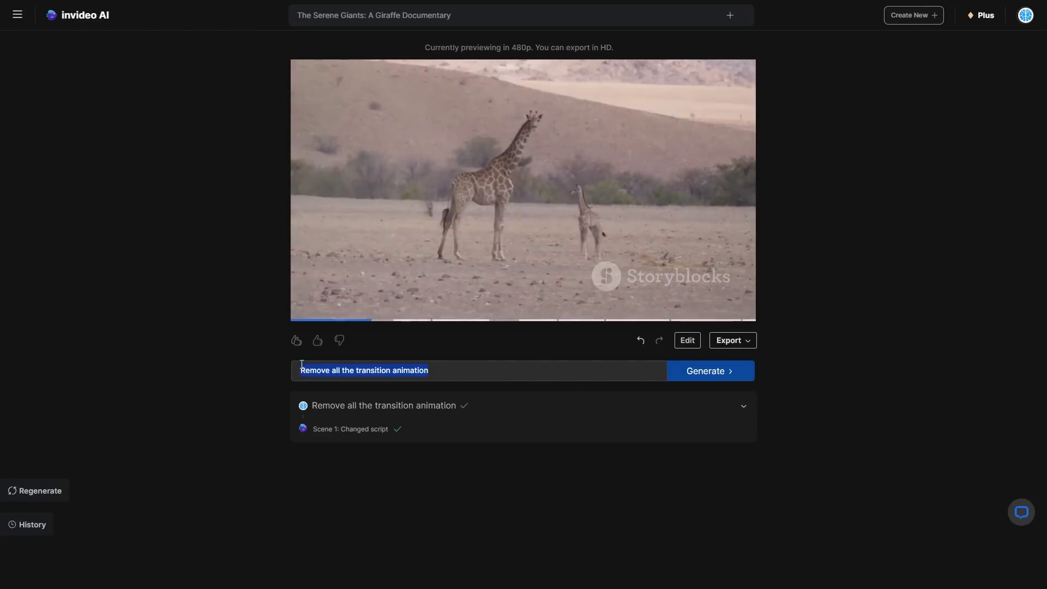
# Enter the edit command 'Lower the background music a little' and pause the preview
pyautogui.write('Lower the background music a little')
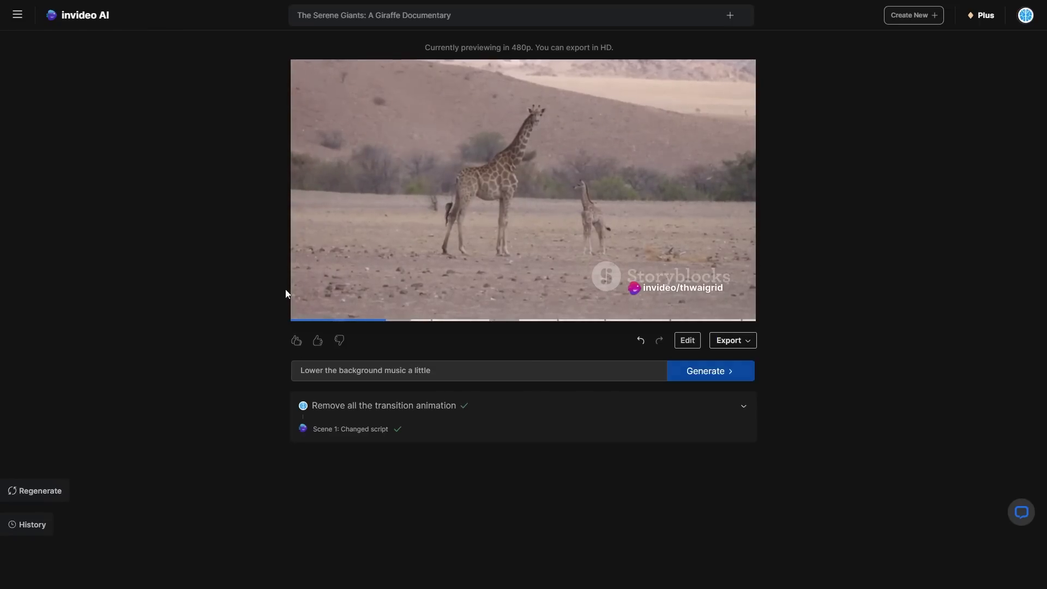
pyautogui.moveTo(352, 264)
pyautogui.click(300, 311)
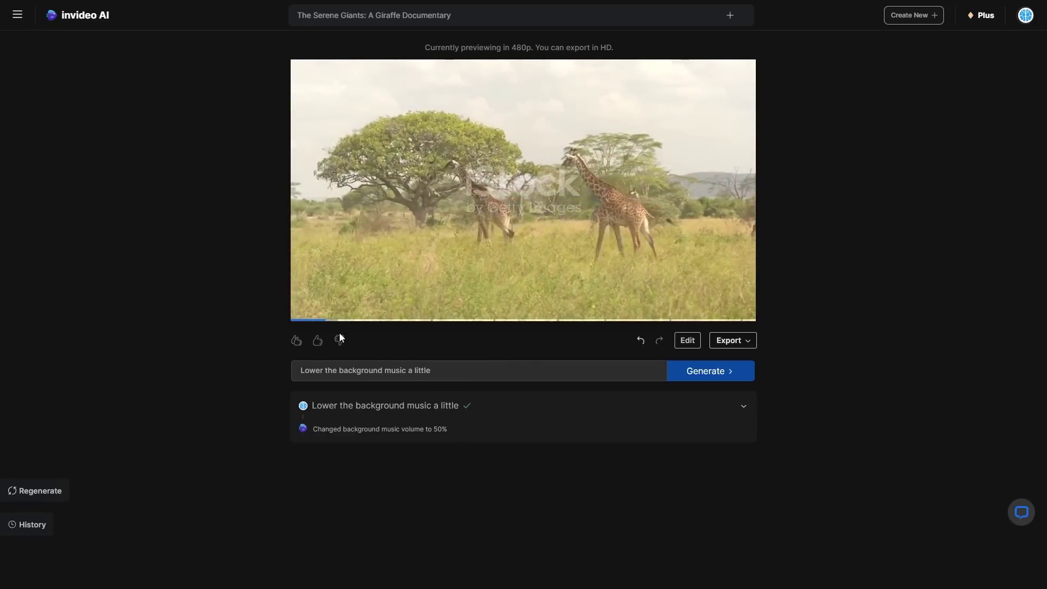
pyautogui.click(687, 340)
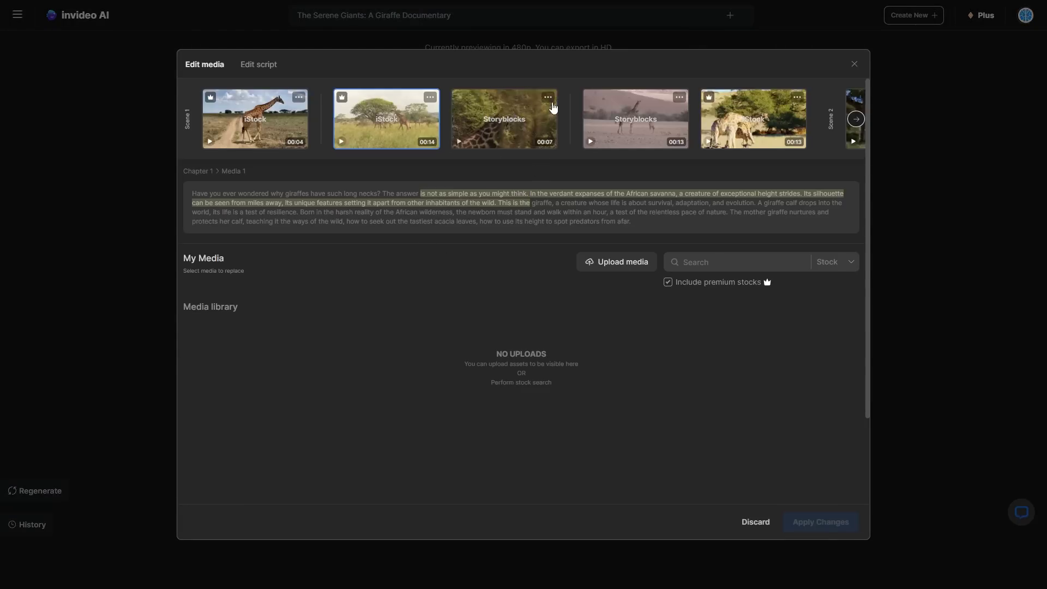
pyautogui.click(553, 109)
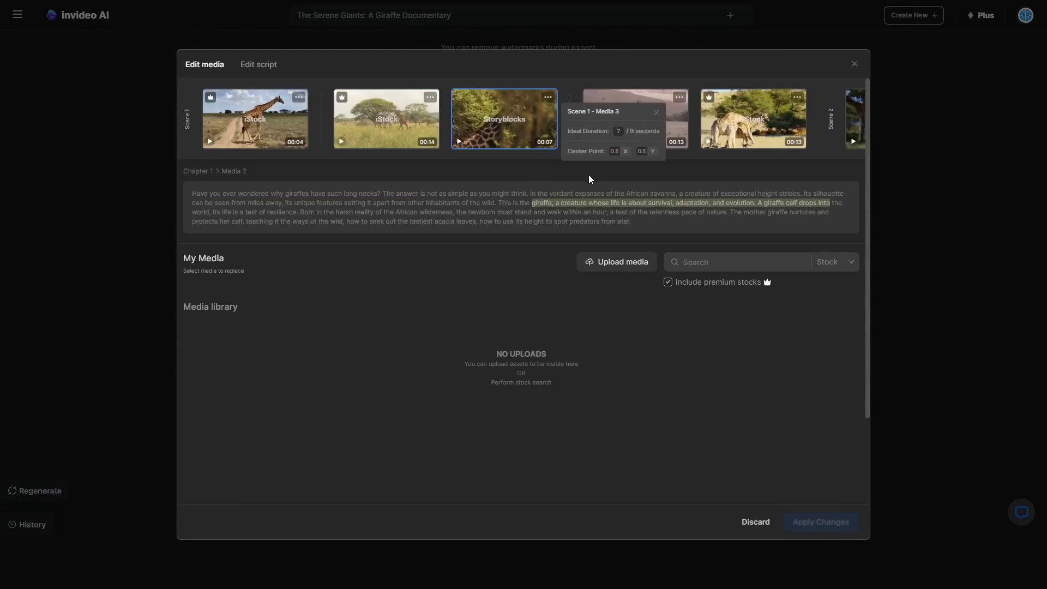
pyautogui.click(522, 180)
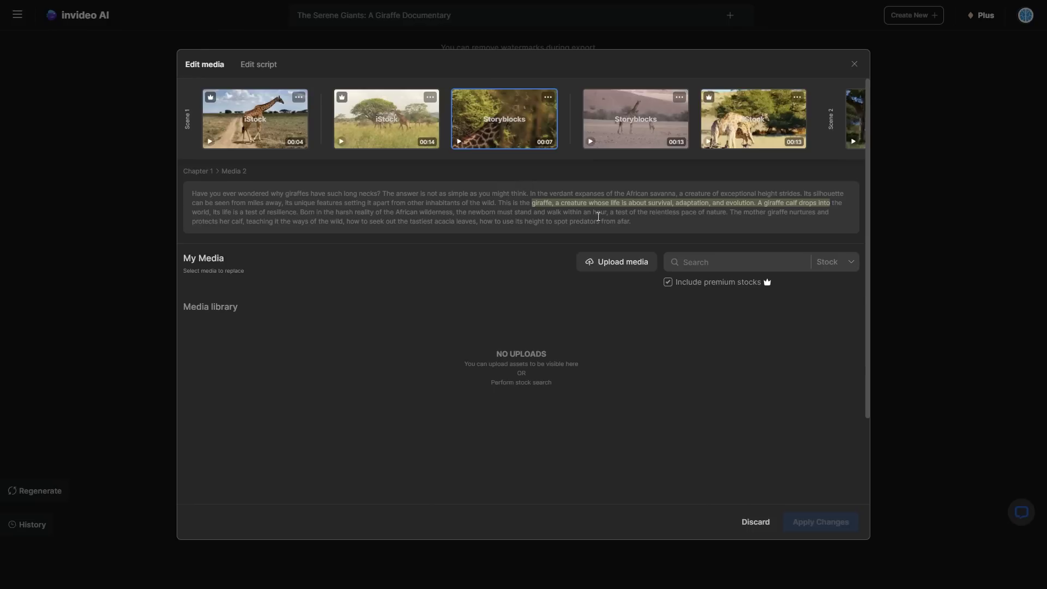
pyautogui.click(258, 64)
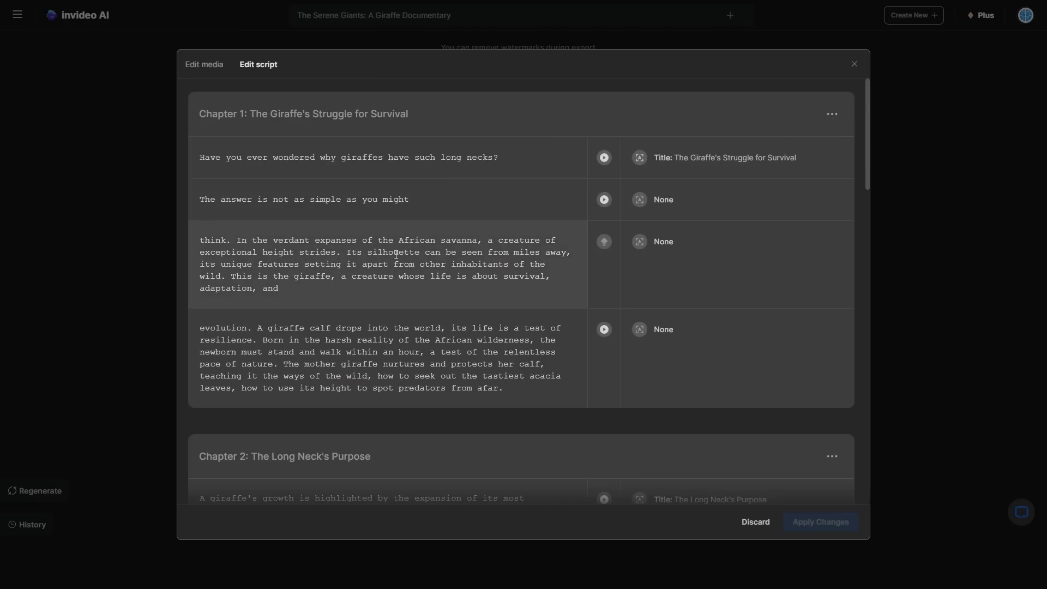
pyautogui.scroll(-5, 496, 256)
pyautogui.scroll(-4, 495, 255)
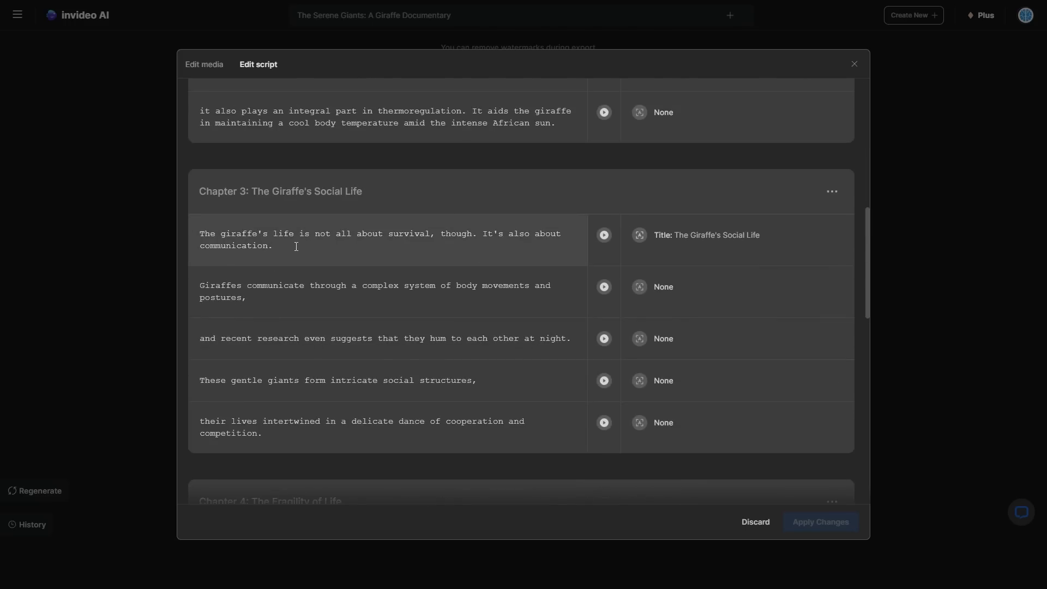
pyautogui.scroll(6, 545, 259)
pyautogui.scroll(-5, 662, 303)
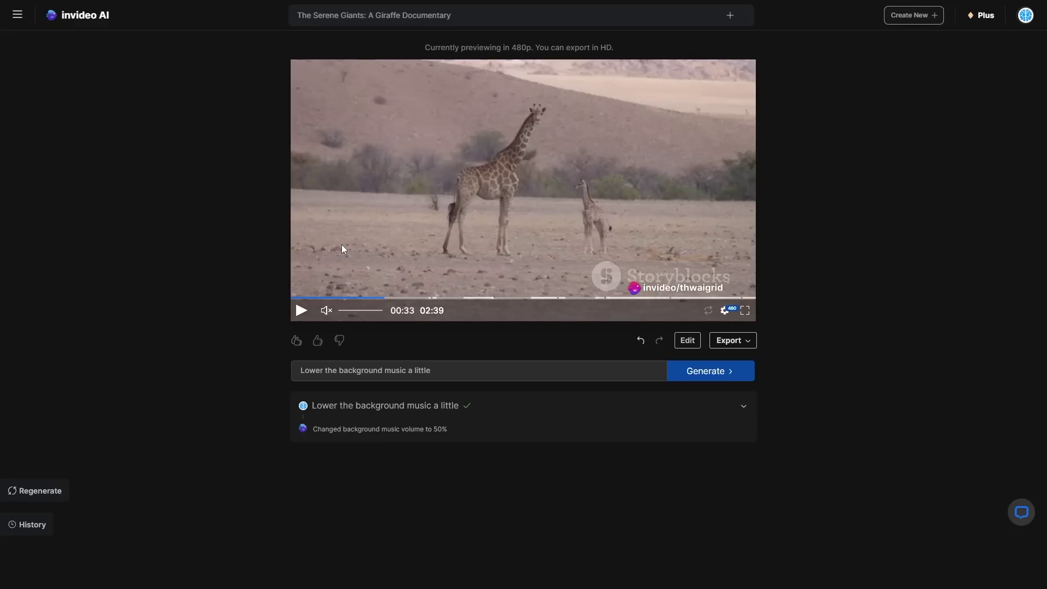
# Start playback of the giraffe documentary preview to check the quieter background music
pyautogui.click(342, 249)
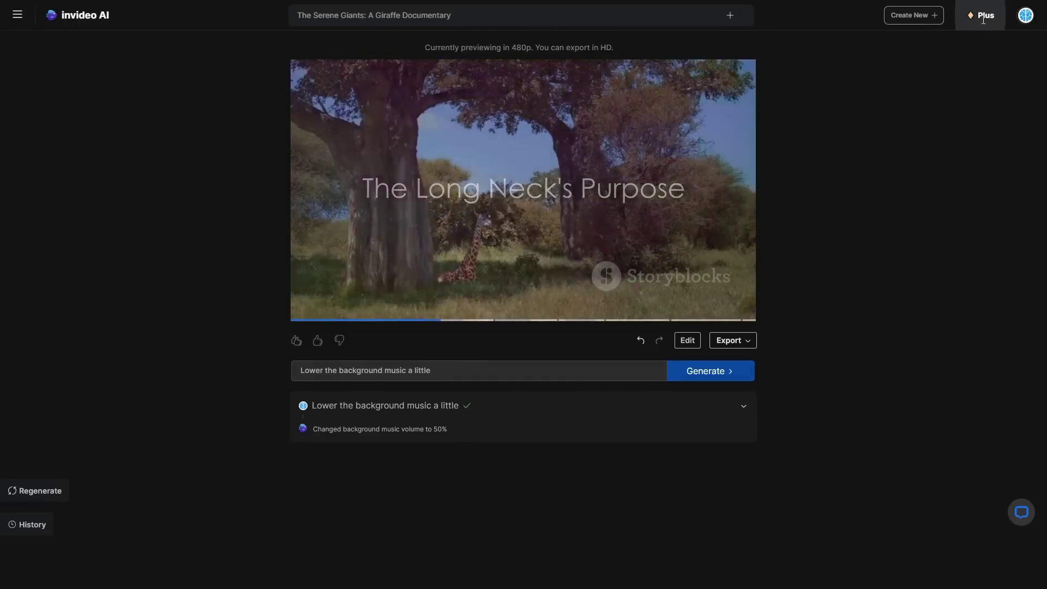
# Switch the Plus subscription from the 2x tier down to 1x at $25 per month
pyautogui.click(982, 14)
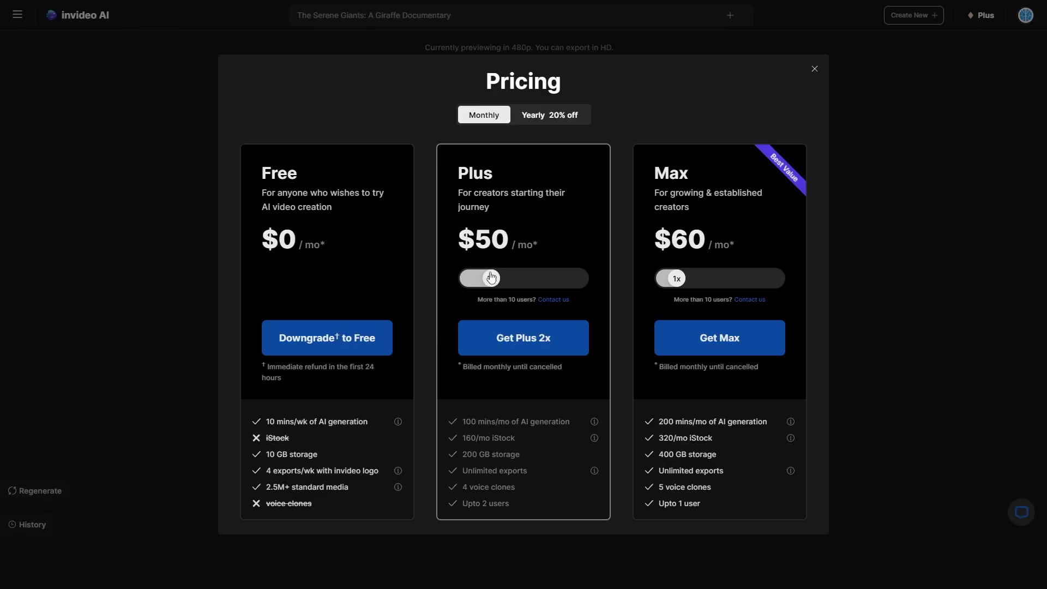
pyautogui.moveTo(491, 278); pyautogui.dragTo(480, 279)
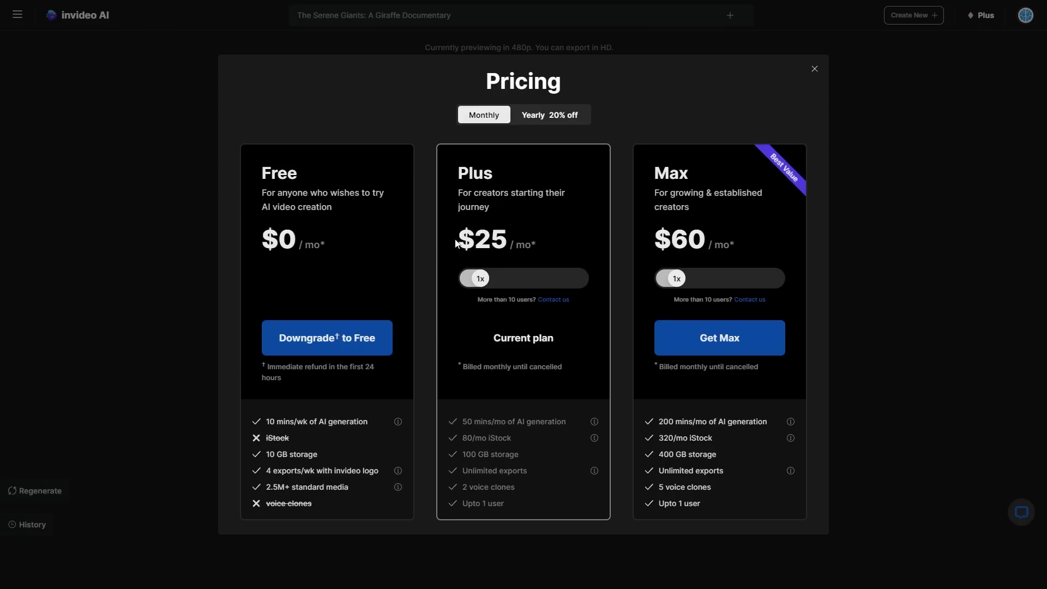